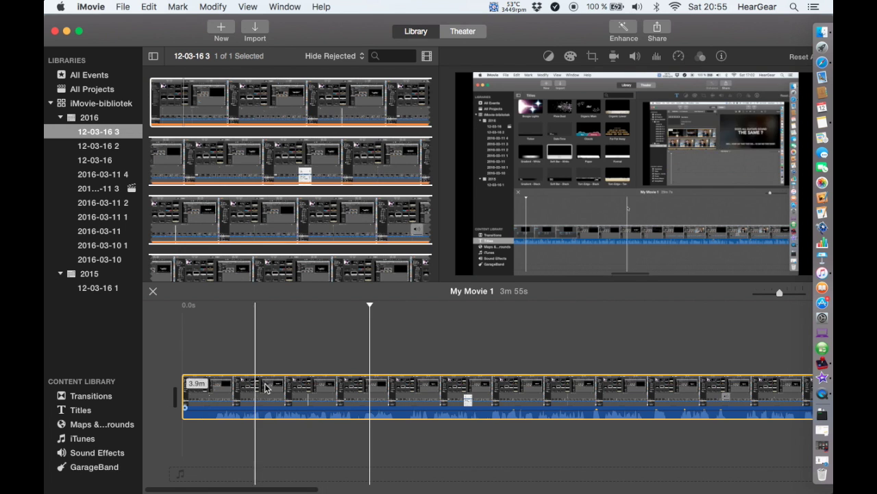
- Scroll along the timeline and place the playhead near the start of the clip
scroll(377, 397, right, 10)
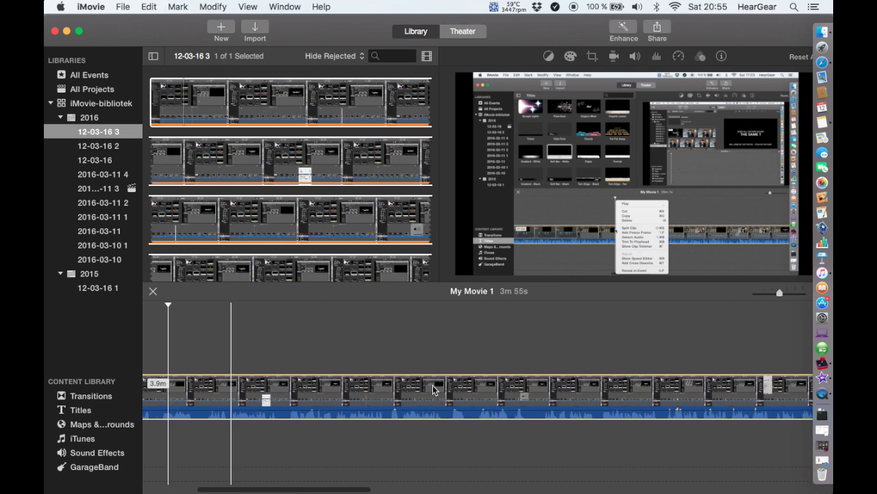
scroll(373, 372, left, 10)
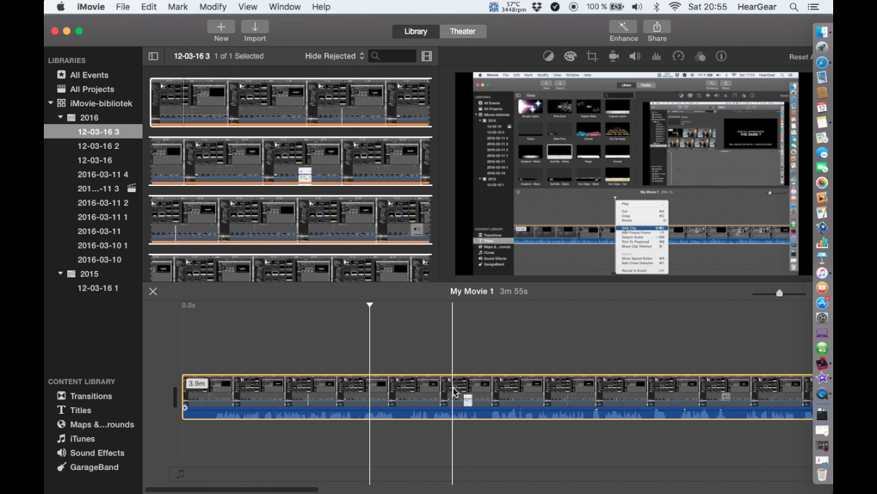
scroll(473, 389, right, 3)
scroll(476, 387, right, 4)
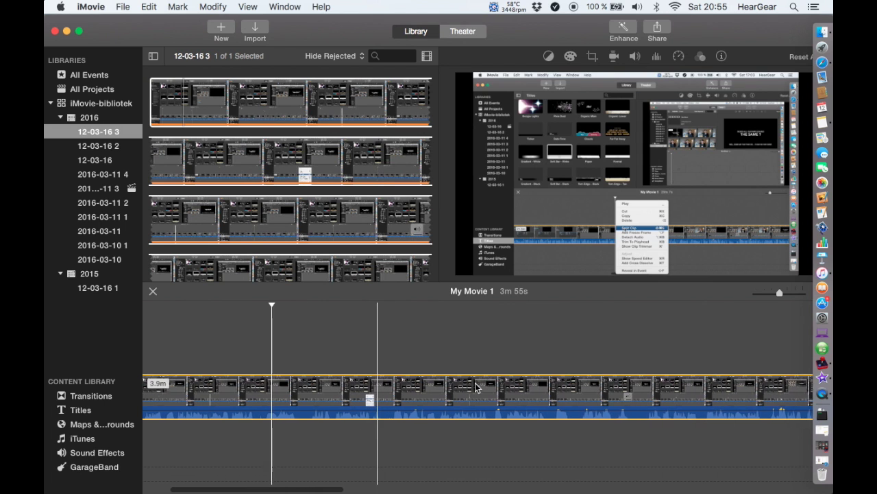
scroll(411, 398, left, 4)
scroll(395, 401, left, 3)
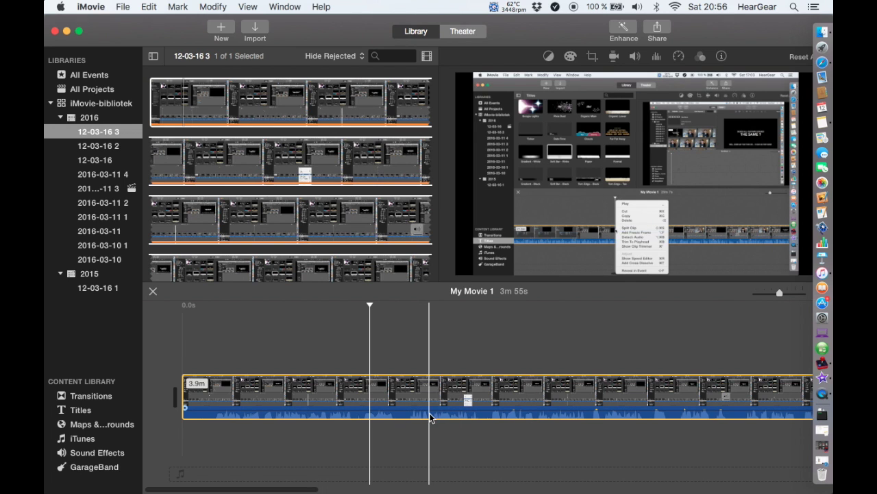
click(296, 347)
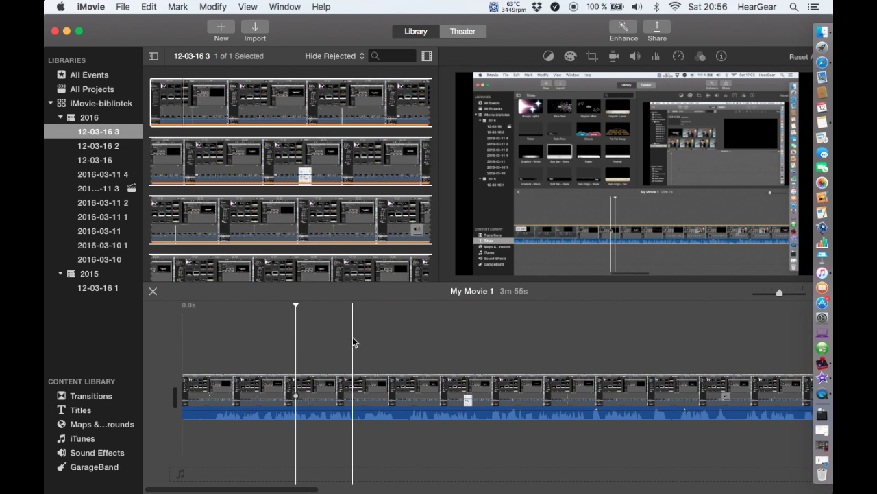
scroll(441, 343, right, 10)
scroll(441, 340, left, 10)
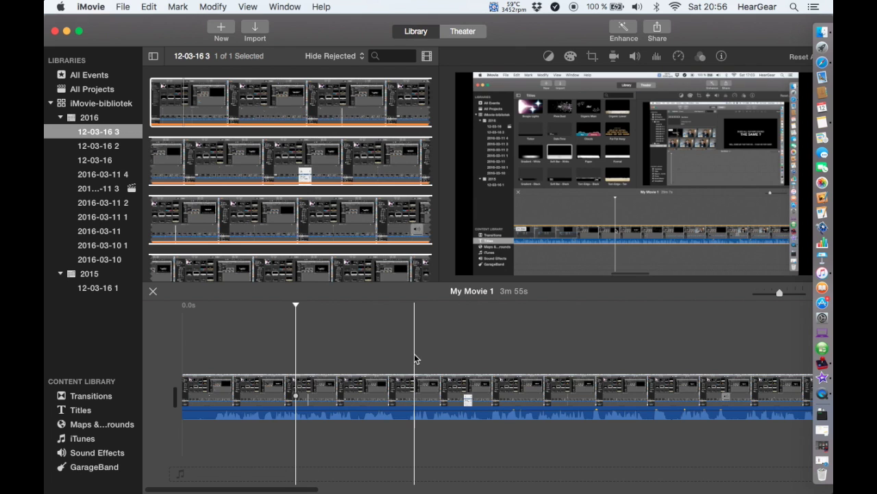
- Select the video clip and detach its audio onto a separate green track
click(369, 384)
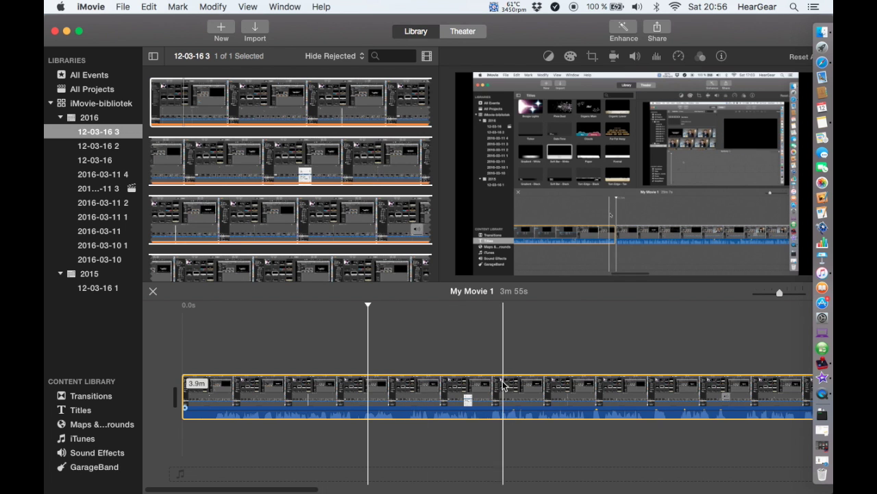
scroll(542, 385, right, 8)
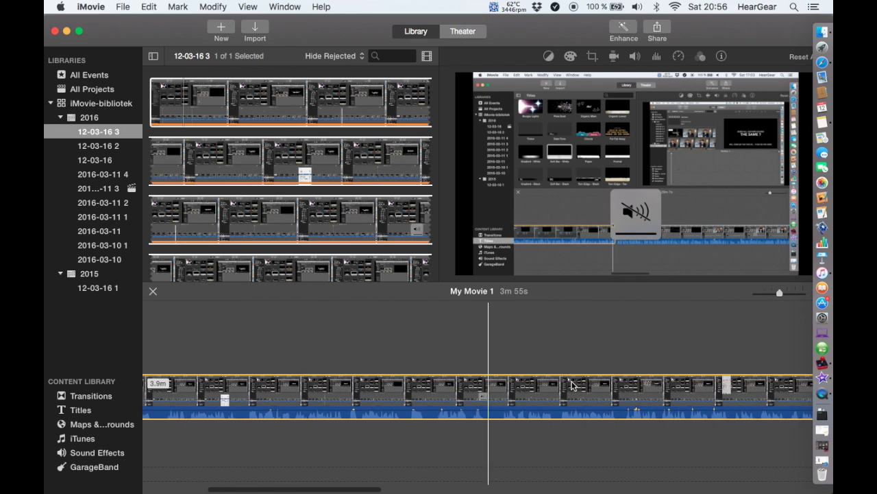
scroll(573, 386, left, 6)
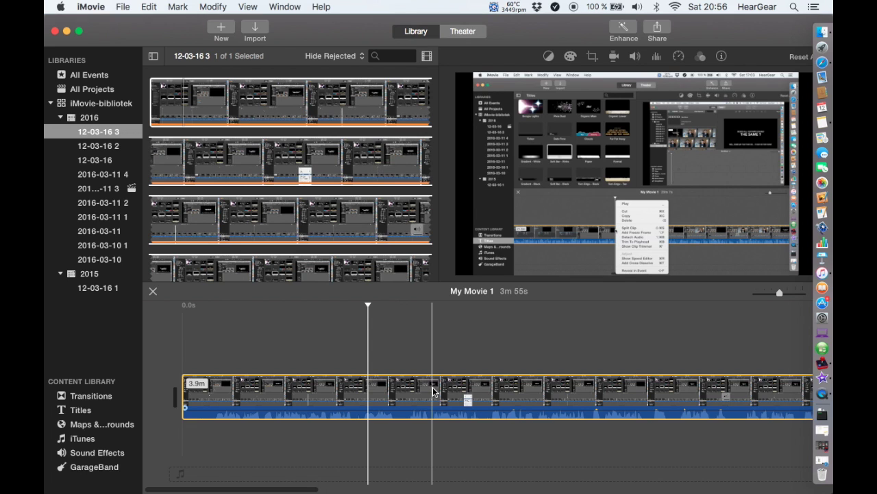
right_click(433, 391)
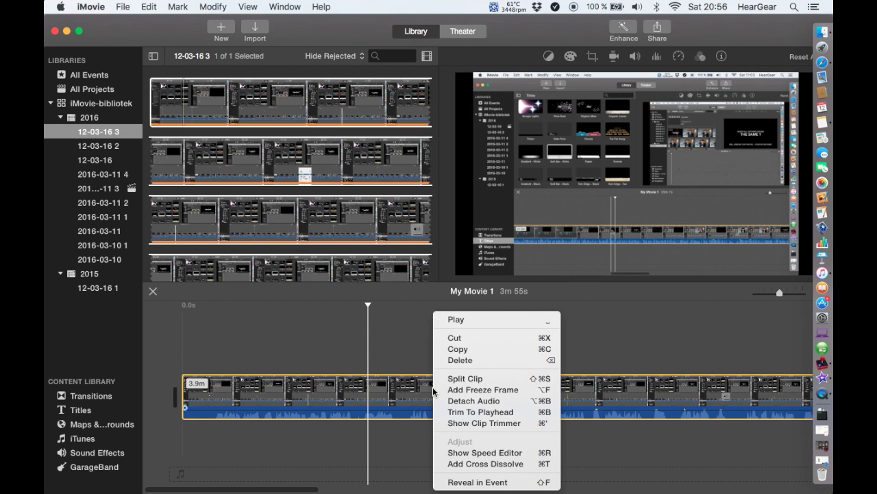
click(474, 401)
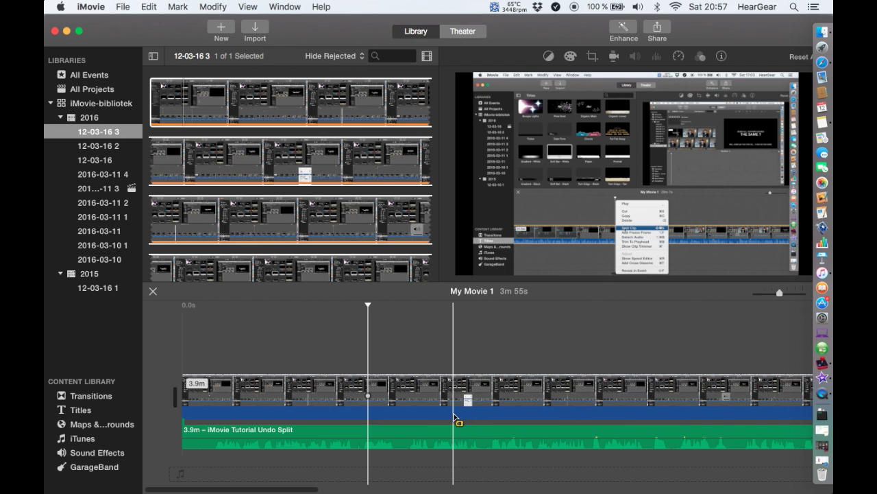
- Drag the detached green audio track's volume line slightly down
scroll(454, 416, right, 10)
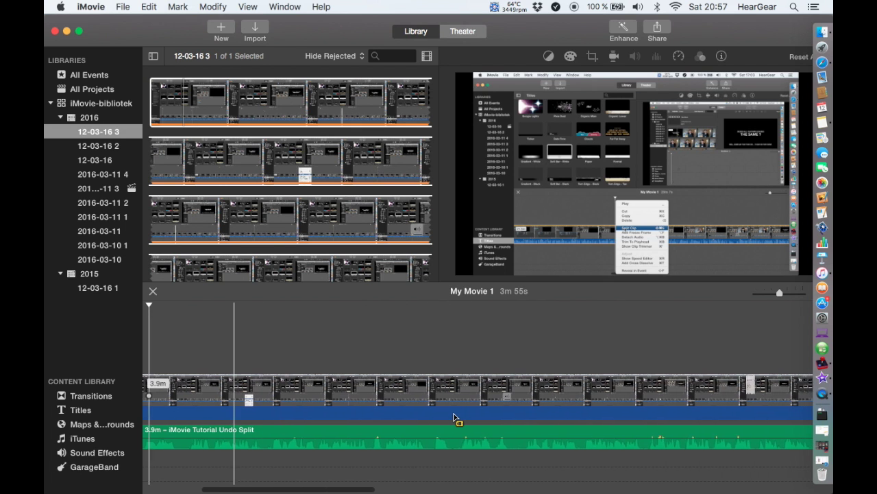
scroll(454, 416, left, 10)
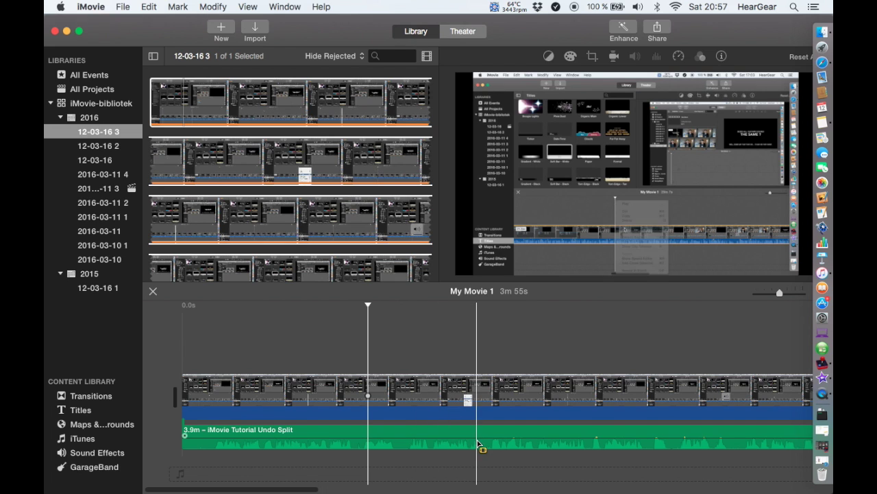
mouse_move(478, 434)
mouse_down()
mouse_move(477, 446)
mouse_move(475, 437)
mouse_up()
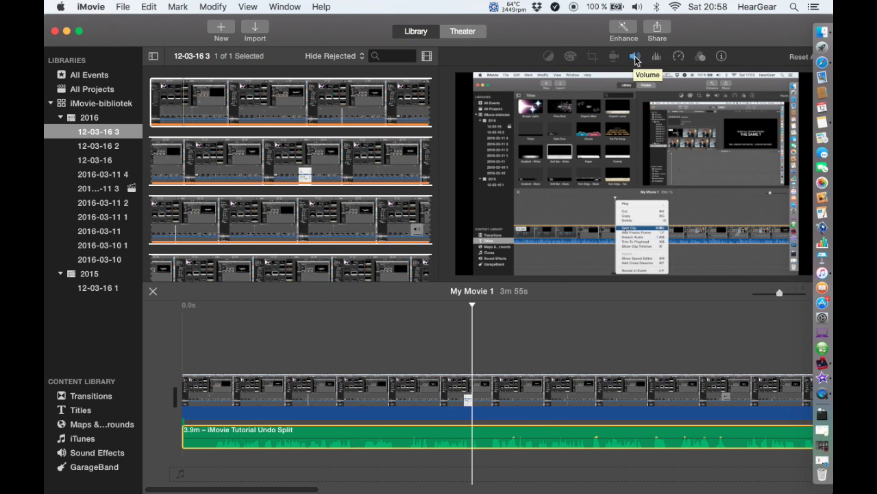
- Adjust the detached audio's Volume slider up and down, leaving it at 91%
click(635, 58)
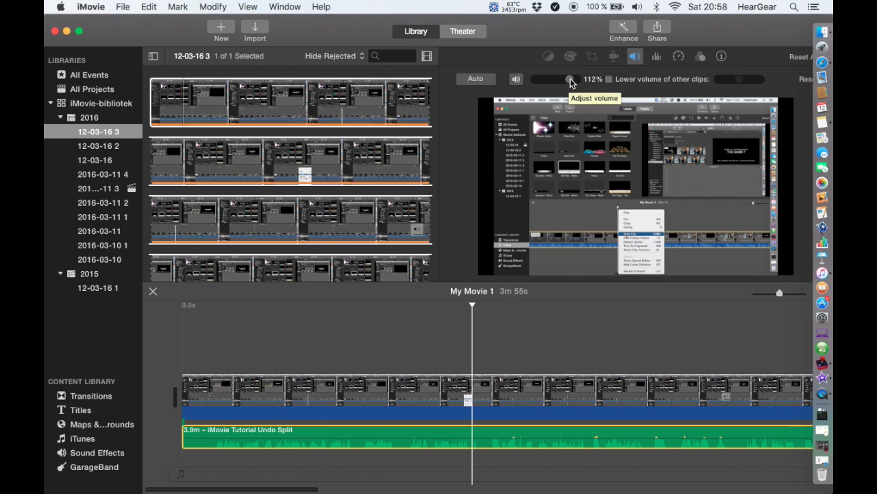
mouse_move(570, 78)
mouse_down()
mouse_move(550, 81)
mouse_move(563, 83)
mouse_up()
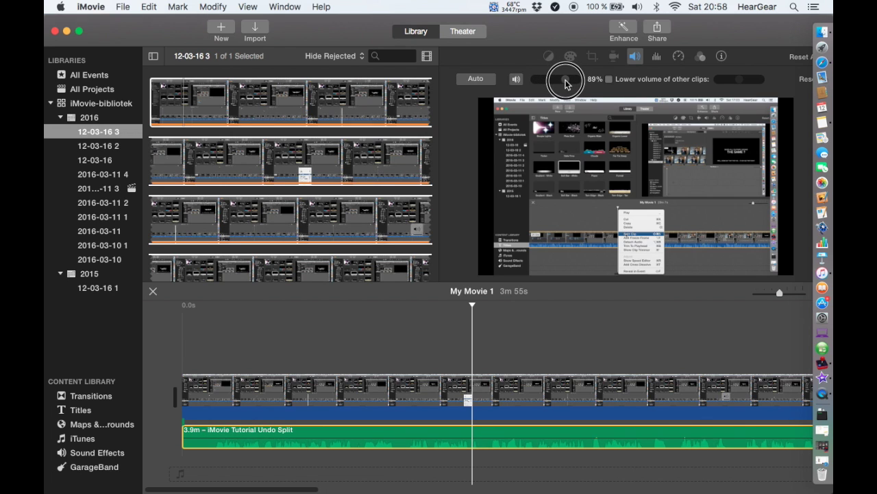
drag(566, 84, 569, 83)
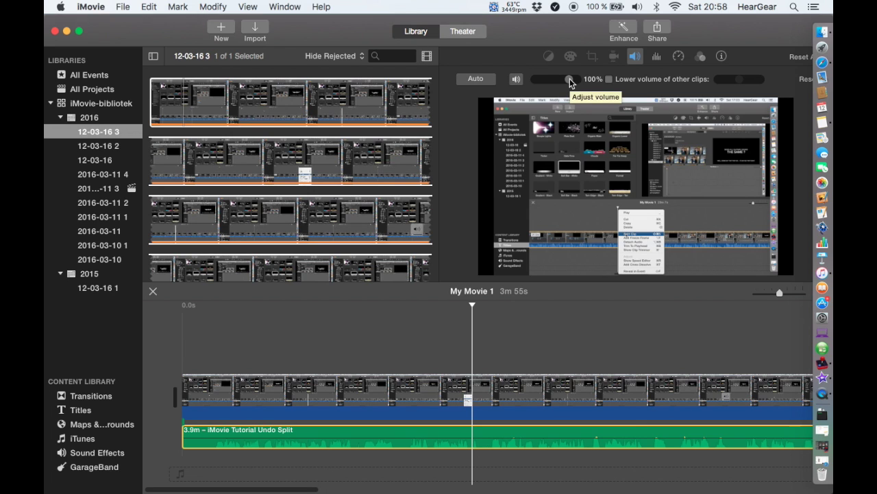
drag(570, 78, 553, 82)
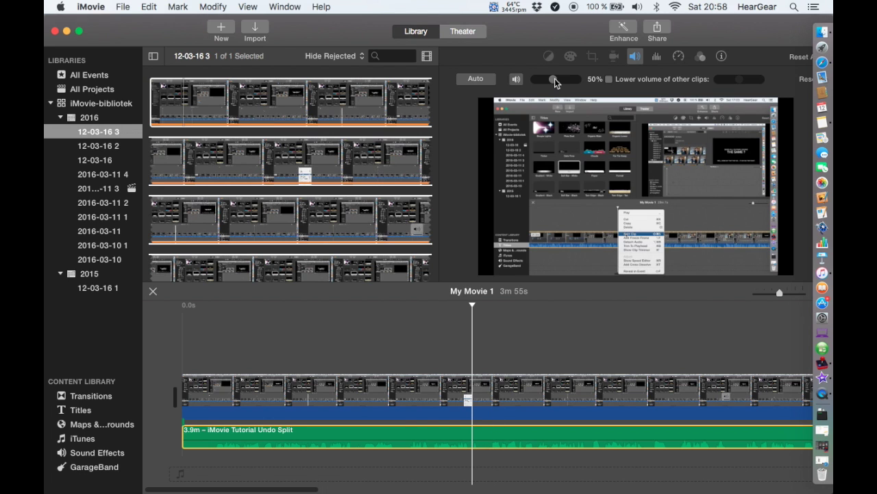
drag(555, 79, 580, 79)
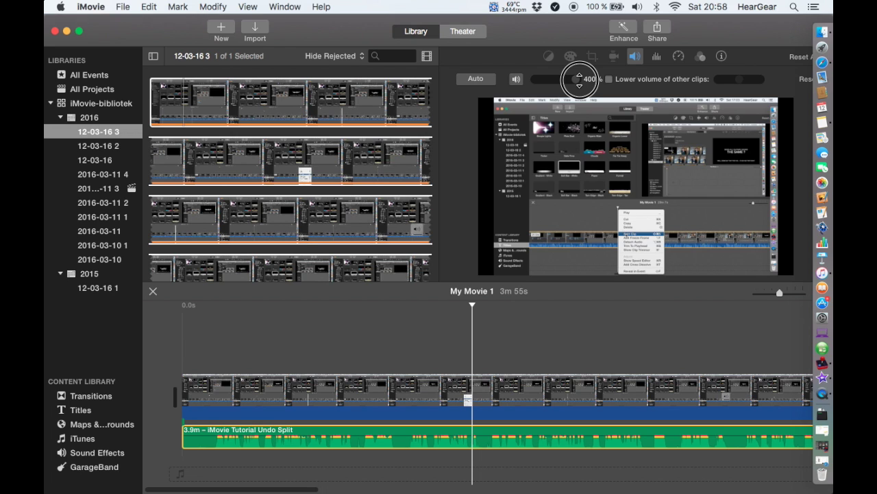
drag(579, 79, 579, 79)
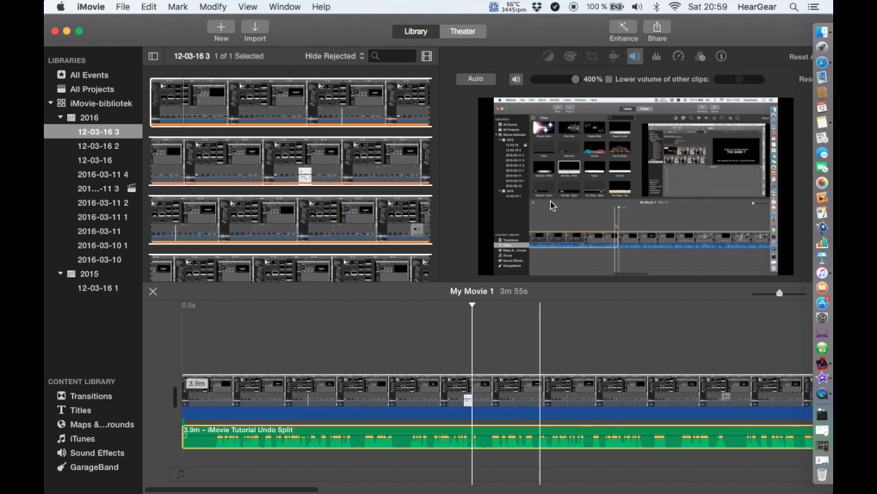
click(574, 80)
- Settle the detached audio's volume at 100% and place the playhead at the split point
drag(575, 81, 566, 83)
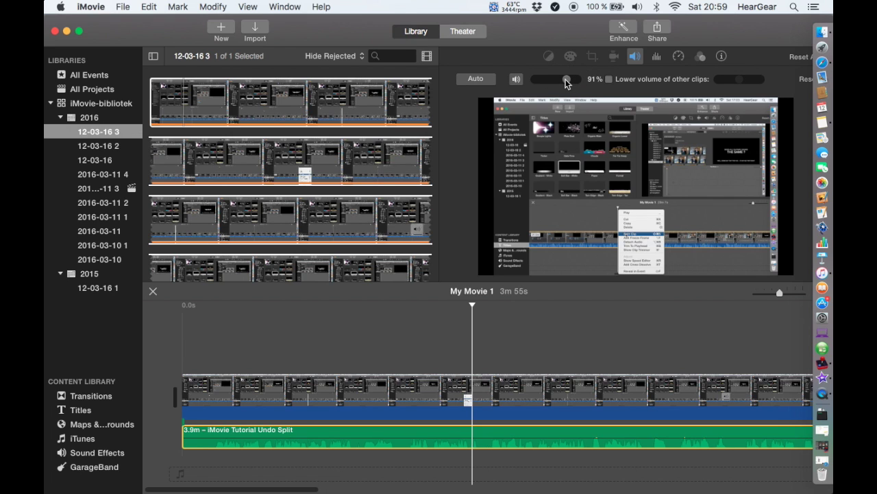
drag(567, 82, 548, 83)
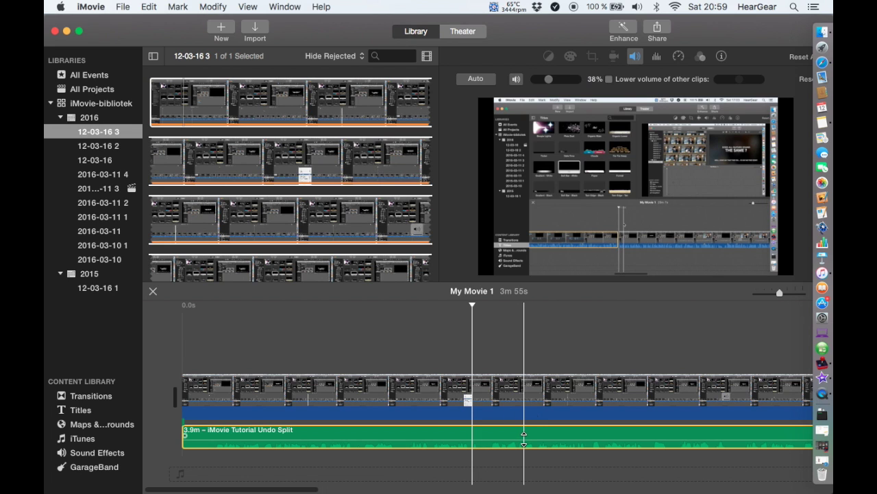
drag(523, 436, 526, 451)
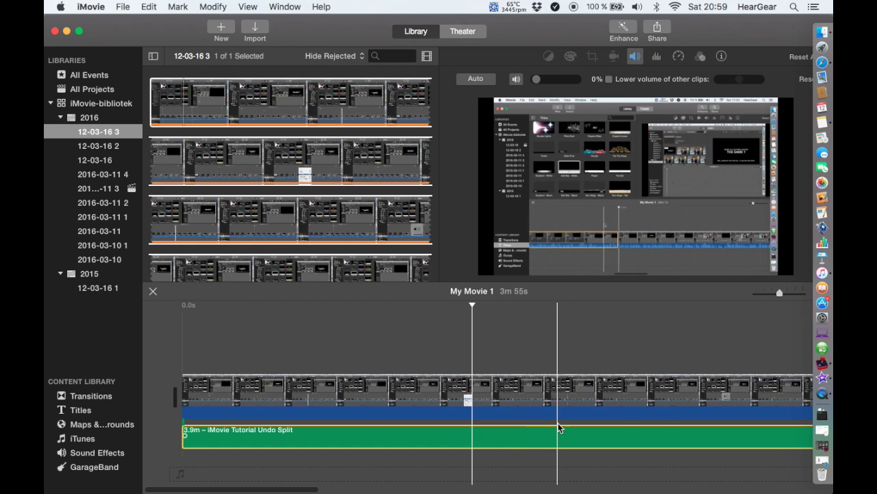
drag(528, 446, 526, 439)
drag(569, 79, 570, 79)
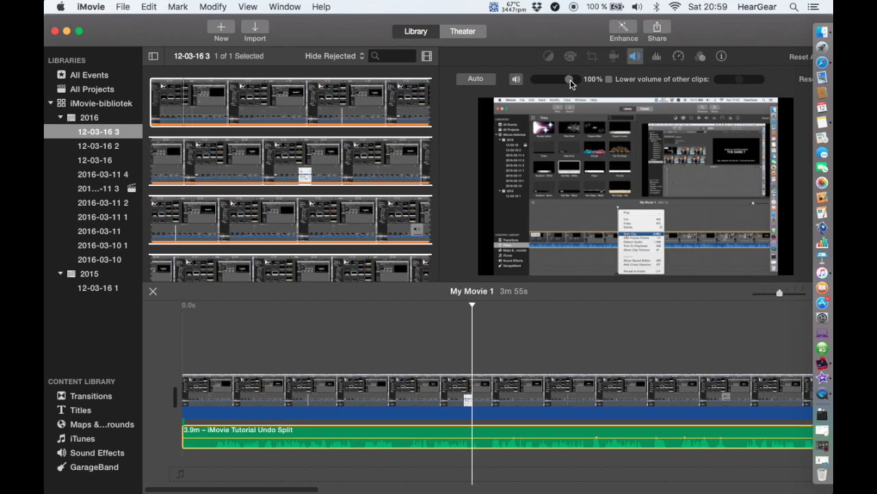
click(365, 433)
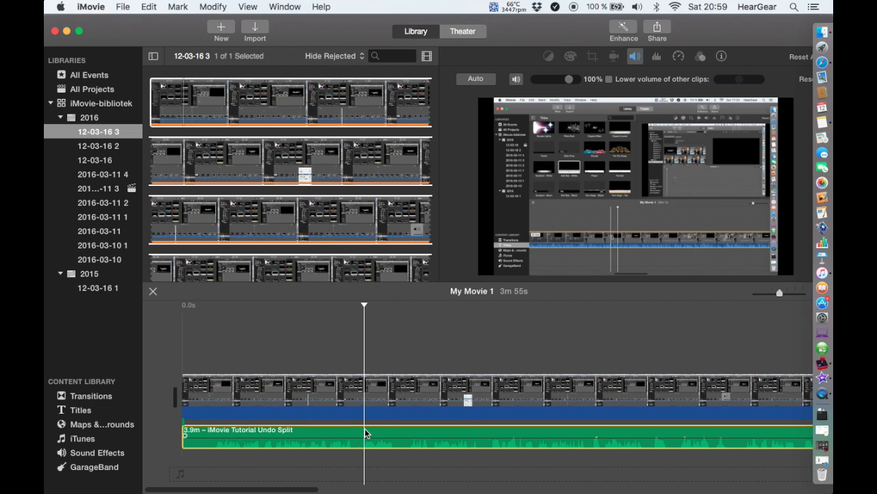
- Split the detached audio twice, into 17.8s, 4.3s and 3.5m pieces
right_click(366, 433)
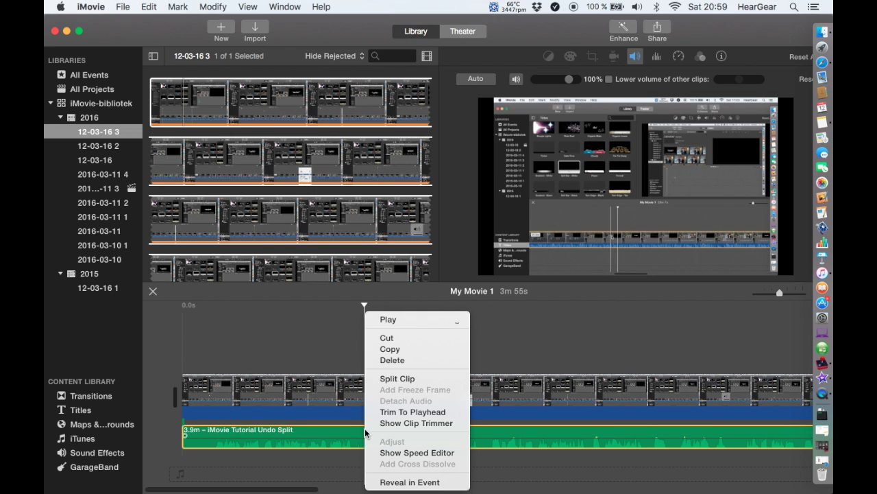
click(384, 379)
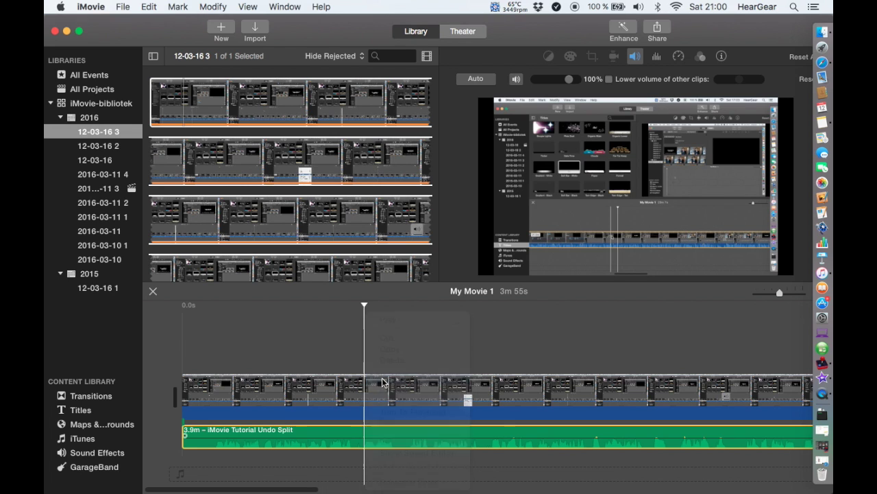
click(394, 434)
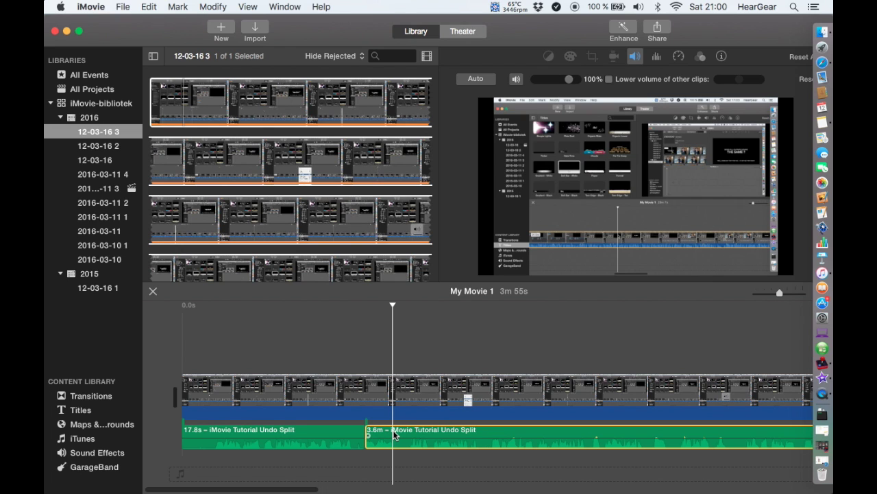
right_click(394, 434)
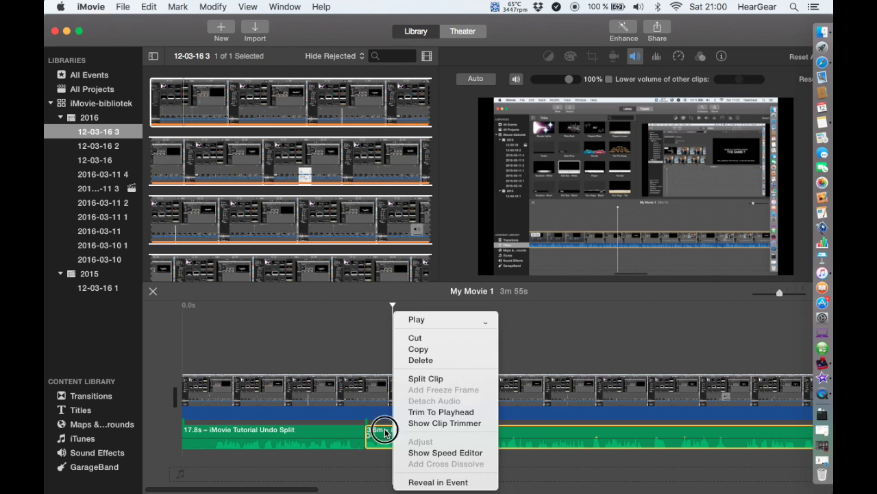
click(386, 433)
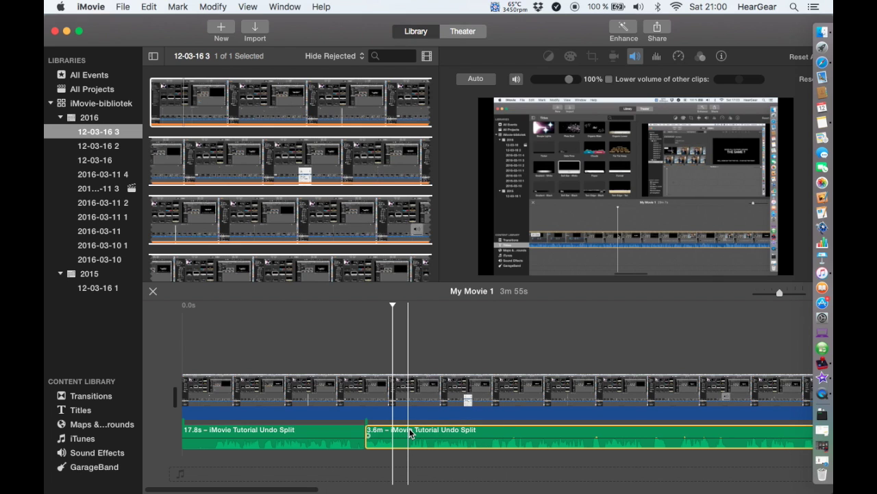
right_click(410, 434)
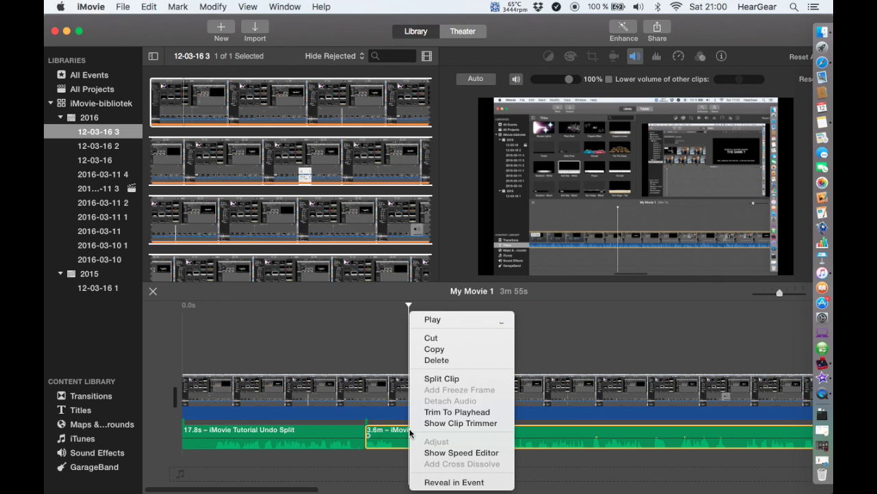
click(432, 379)
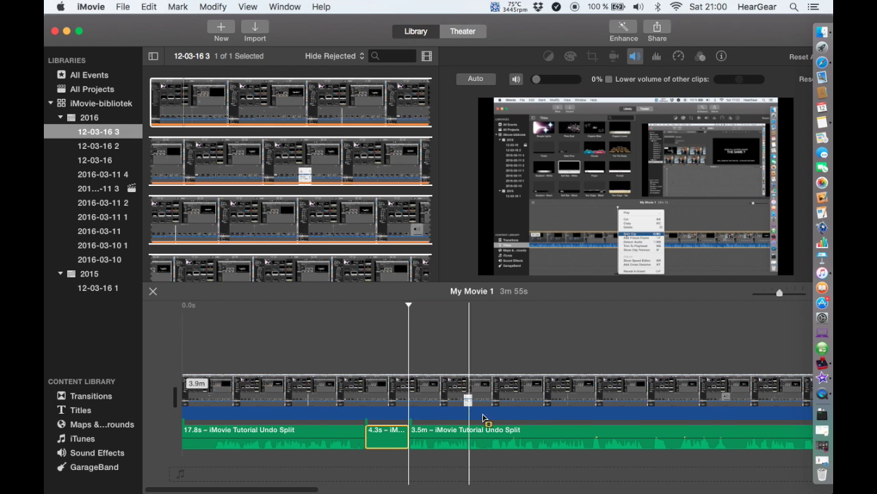
scroll(534, 405, right, 5)
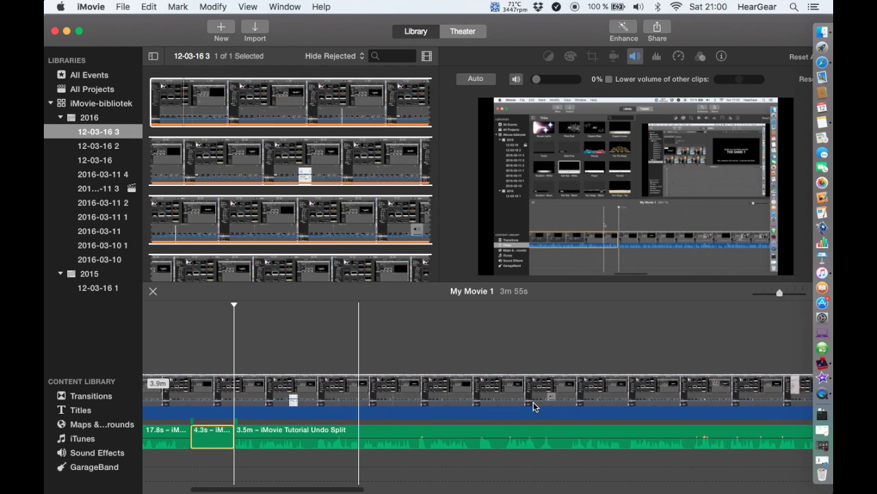
scroll(534, 401, left, 4)
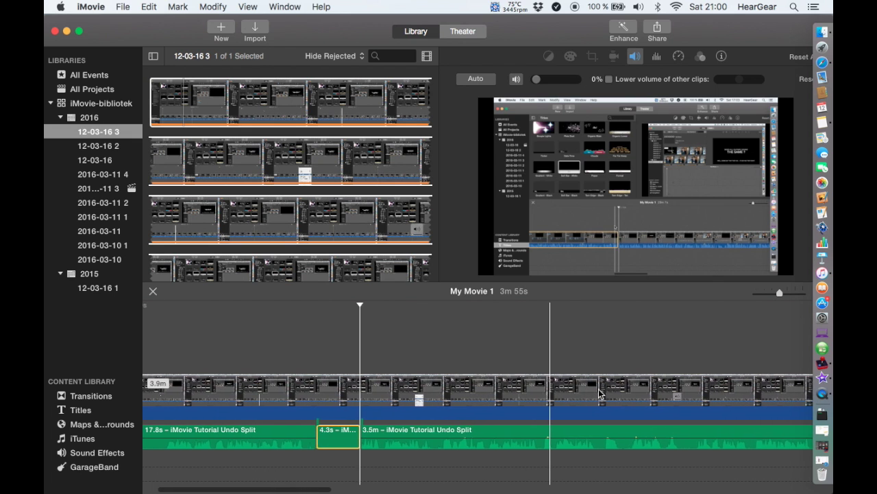
scroll(599, 393, right, 10)
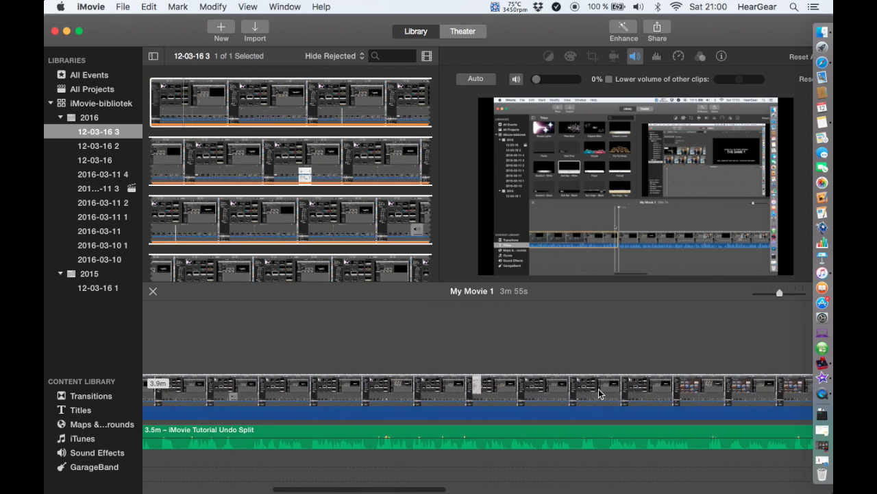
scroll(589, 393, left, 10)
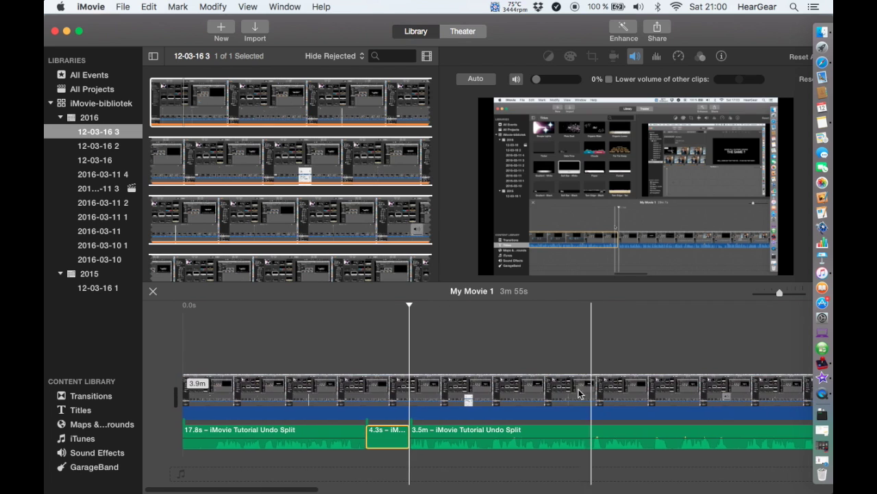